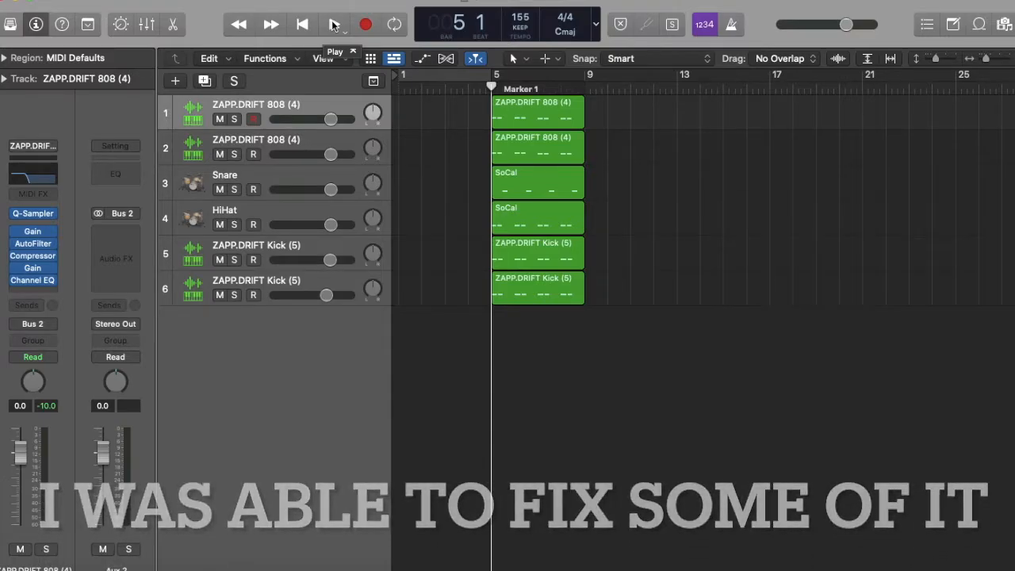
# Play the full beat from bar 5, stop playback, and return the playhead to bar 5
pyautogui.click(333, 25)
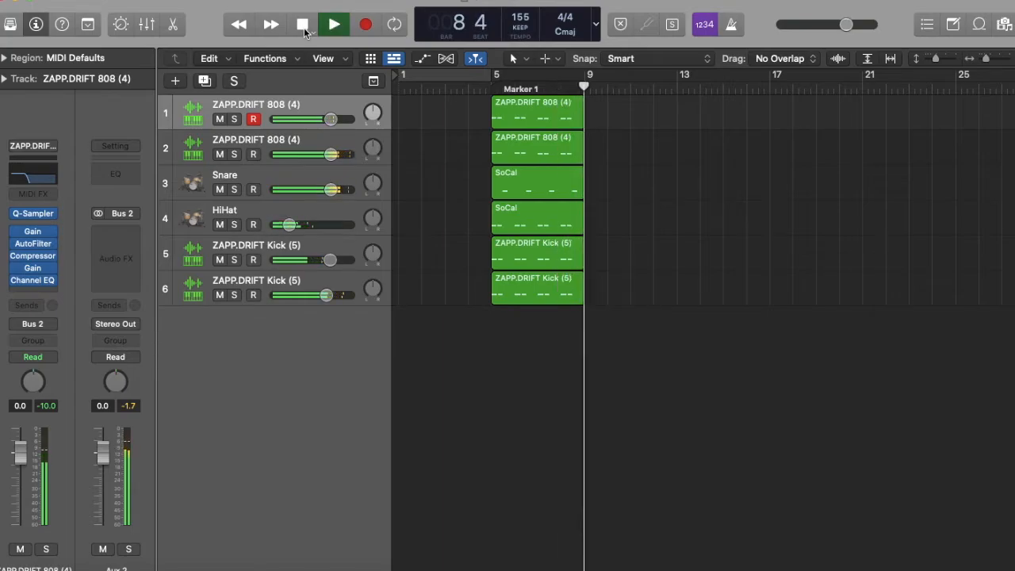
pyautogui.click(304, 27)
pyautogui.click(493, 89)
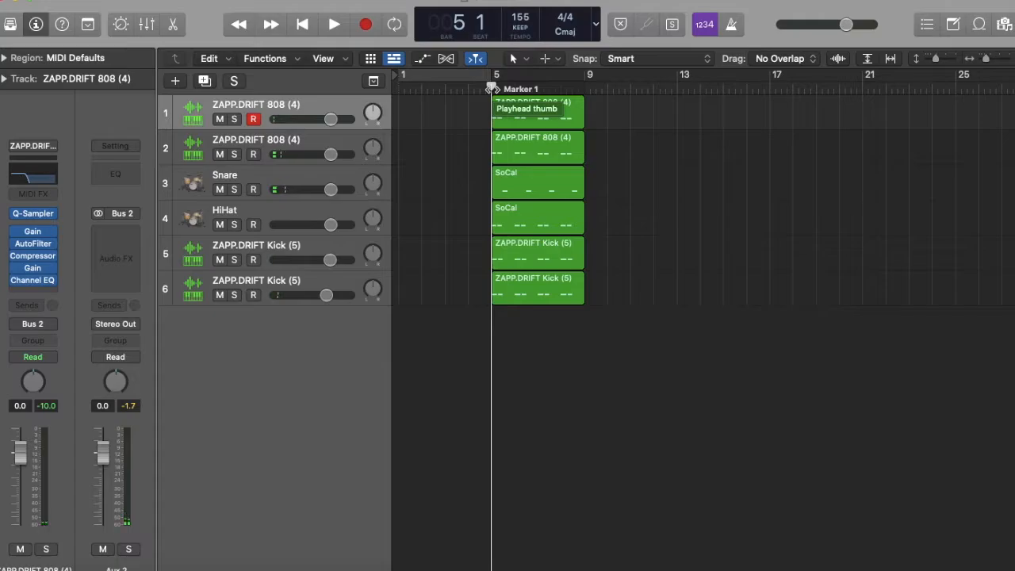
# Solo both ZAPP.DRIFT 808 tracks and listen to them together from bar 5
pyautogui.click(234, 154)
pyautogui.click(234, 119)
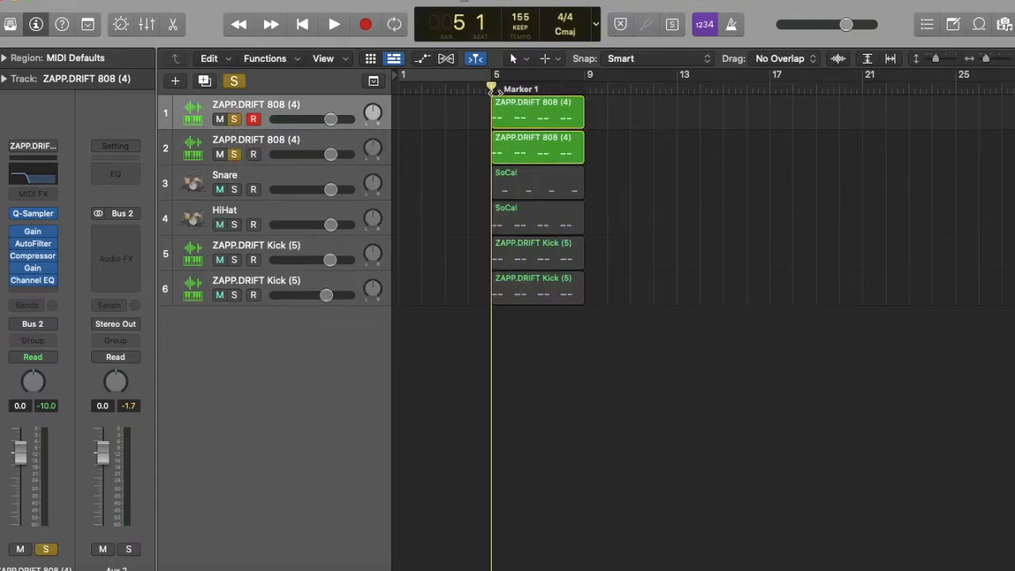
pyautogui.press('space')
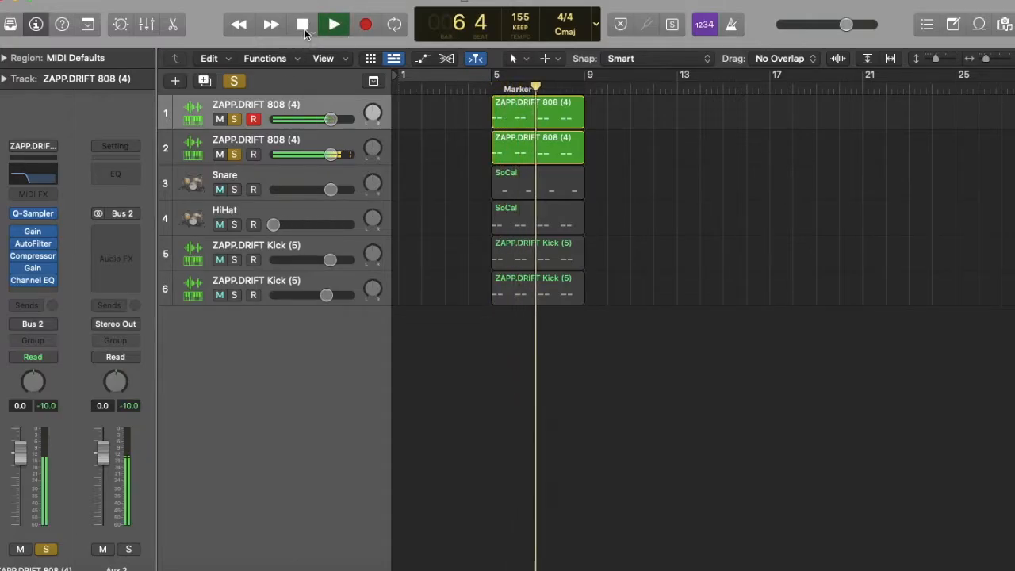
pyautogui.click(305, 26)
# Switch the solo from the two 808 tracks to Snare and HiHat, and play them from bar 5
pyautogui.click(234, 119)
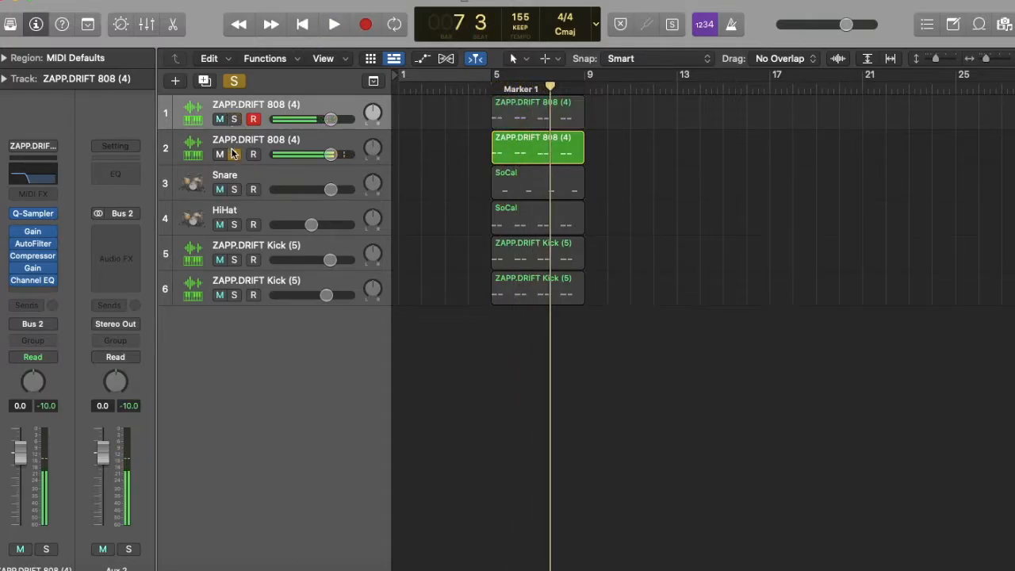
pyautogui.click(234, 154)
pyautogui.click(234, 189)
pyautogui.click(234, 224)
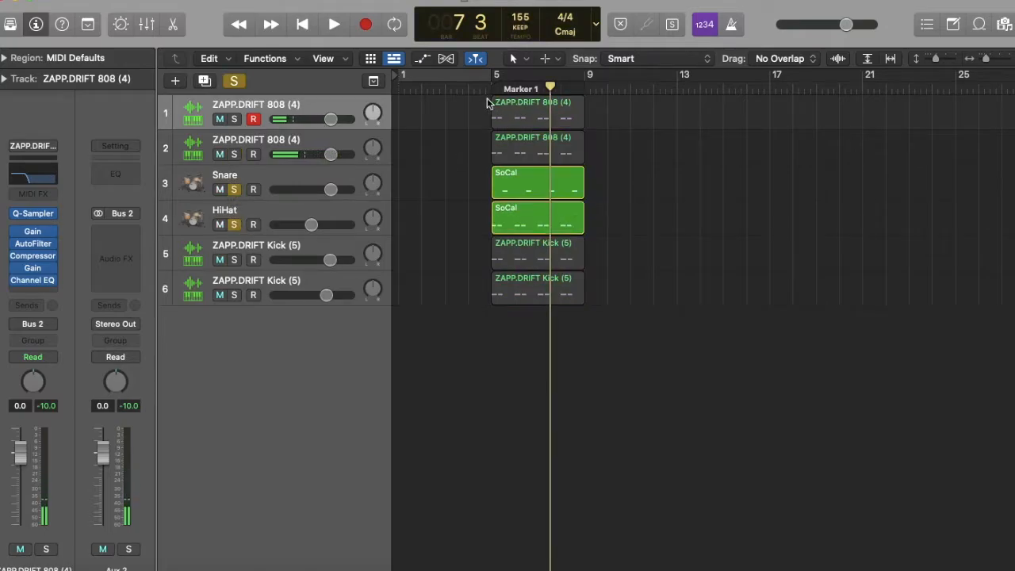
pyautogui.click(487, 97)
pyautogui.click(336, 25)
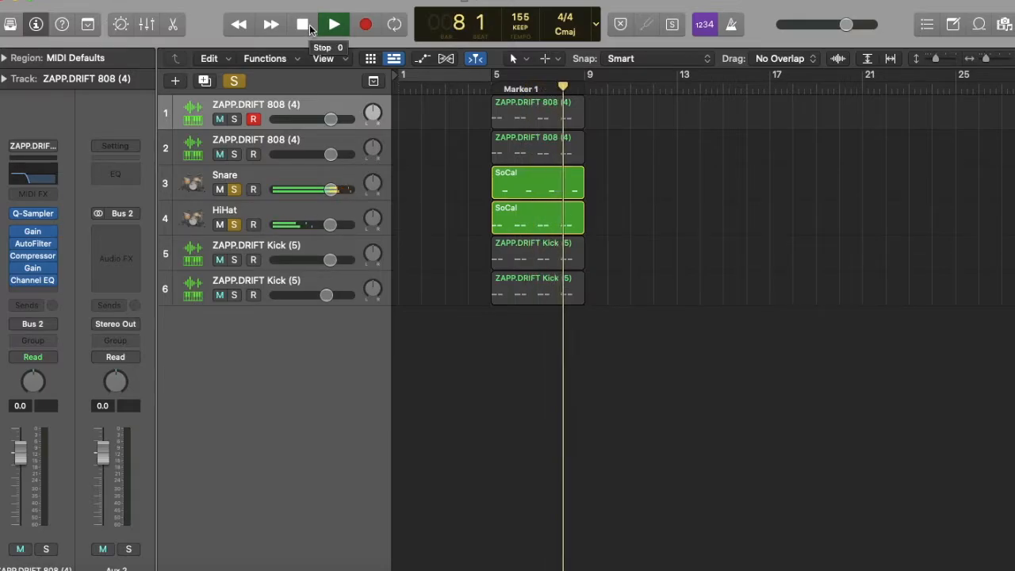
pyautogui.click(311, 29)
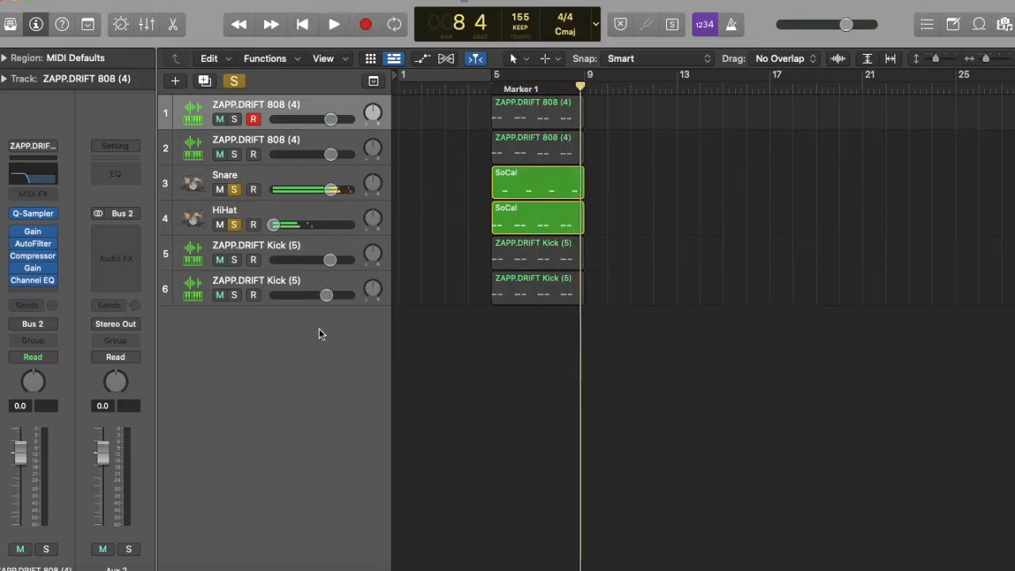
# Solo the two Kick tracks instead of Snare and HiHat, audition them from bar 5, and clear their solo
pyautogui.click(235, 261)
pyautogui.click(235, 295)
pyautogui.click(238, 220)
pyautogui.click(235, 191)
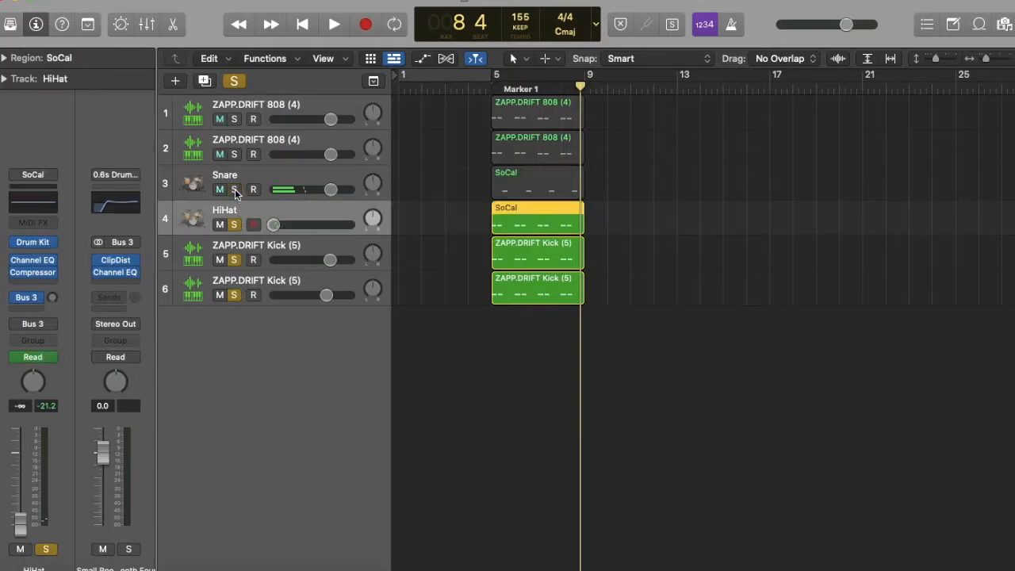
pyautogui.click(235, 225)
pyautogui.click(482, 86)
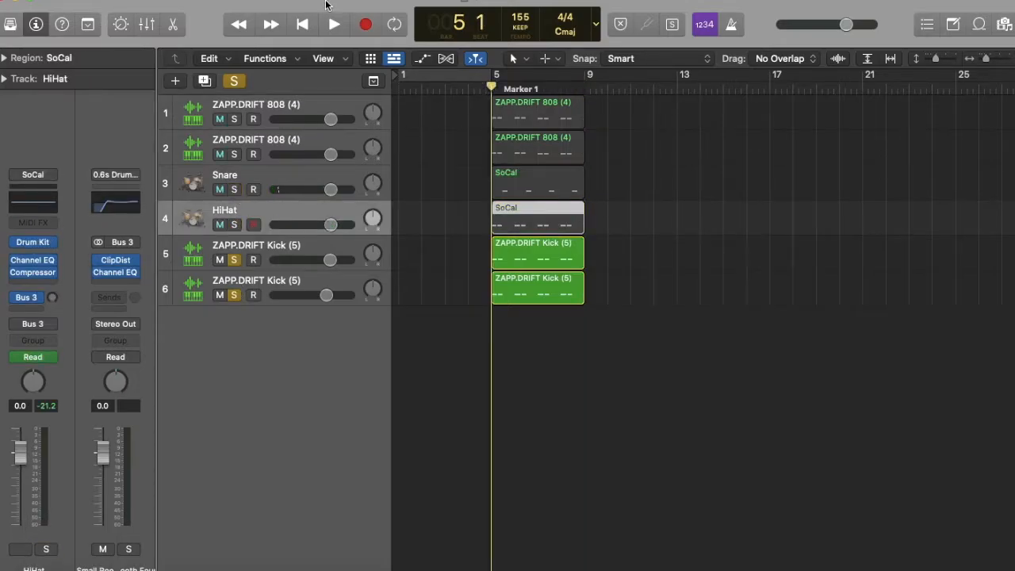
pyautogui.click(337, 25)
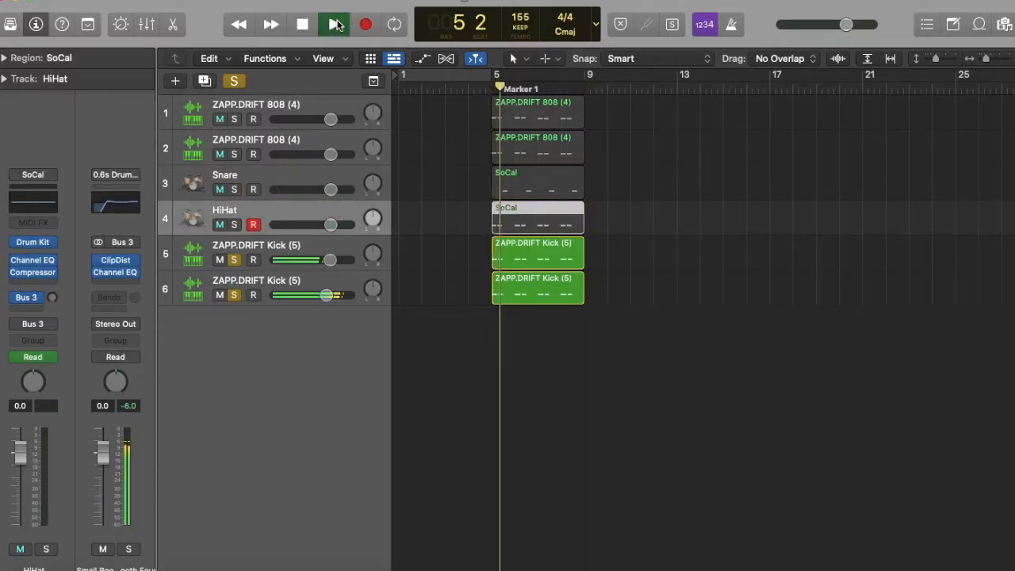
pyautogui.click(305, 26)
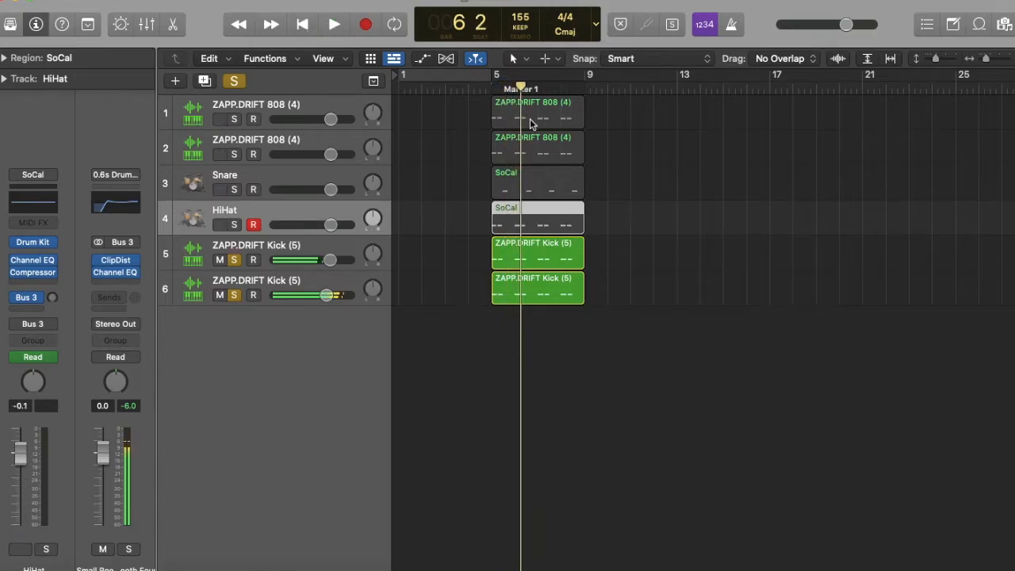
pyautogui.click(492, 87)
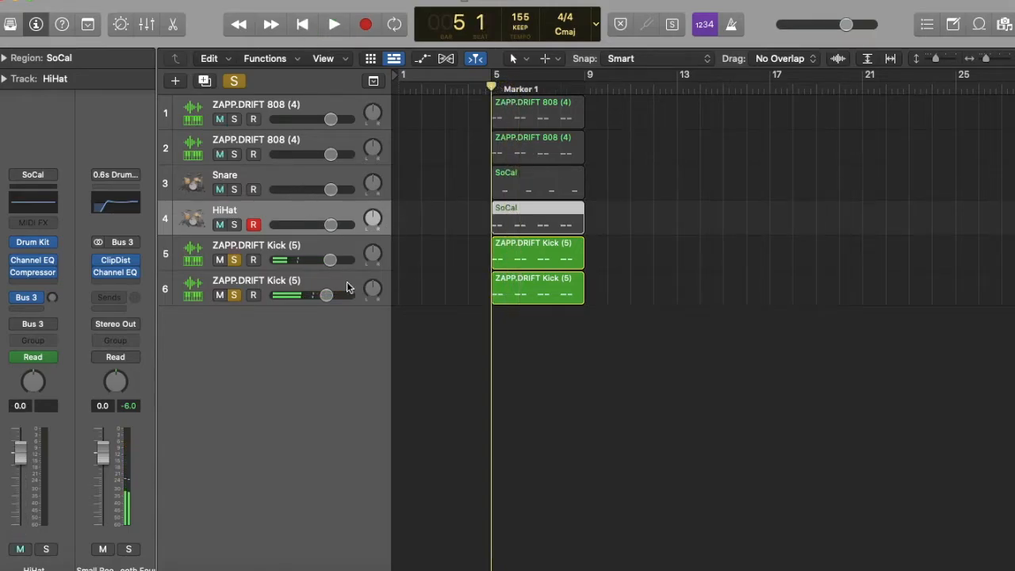
pyautogui.click(238, 261)
pyautogui.click(234, 296)
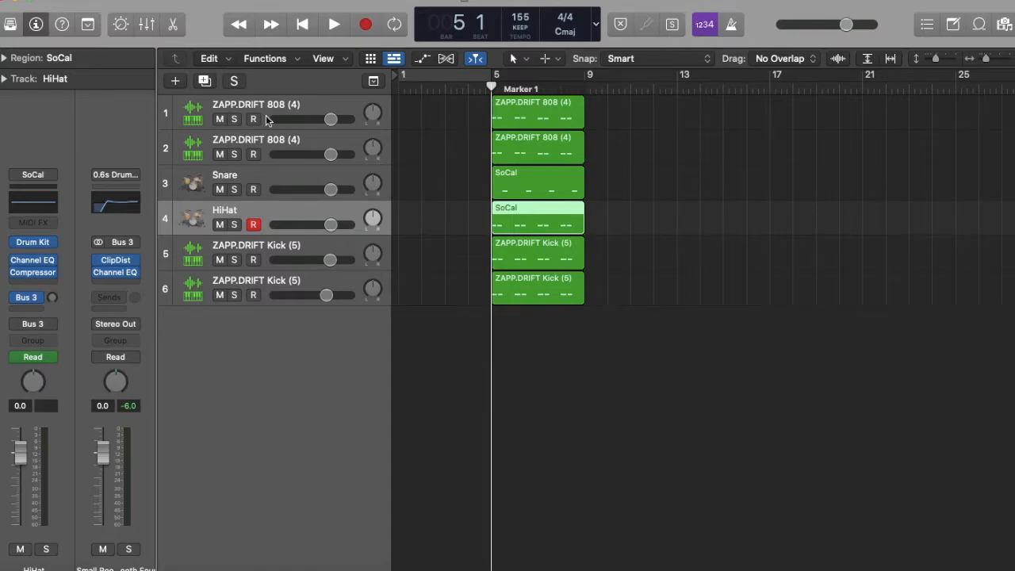
# Show an enlarged mixer and inspect the Clip Distortion settings on the Bus 3 channel
pyautogui.click(147, 25)
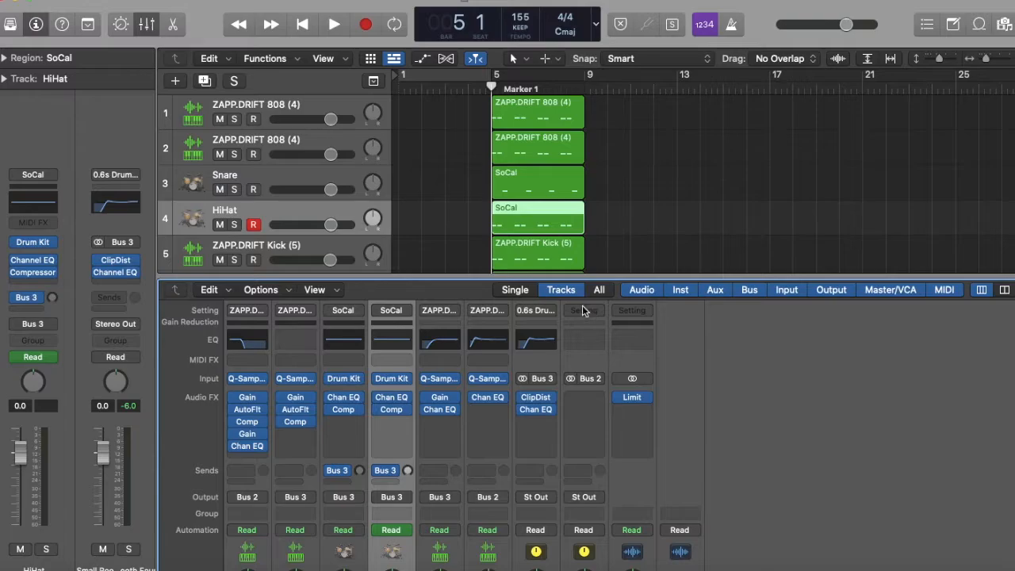
pyautogui.moveTo(538, 277); pyautogui.dragTo(577, 147)
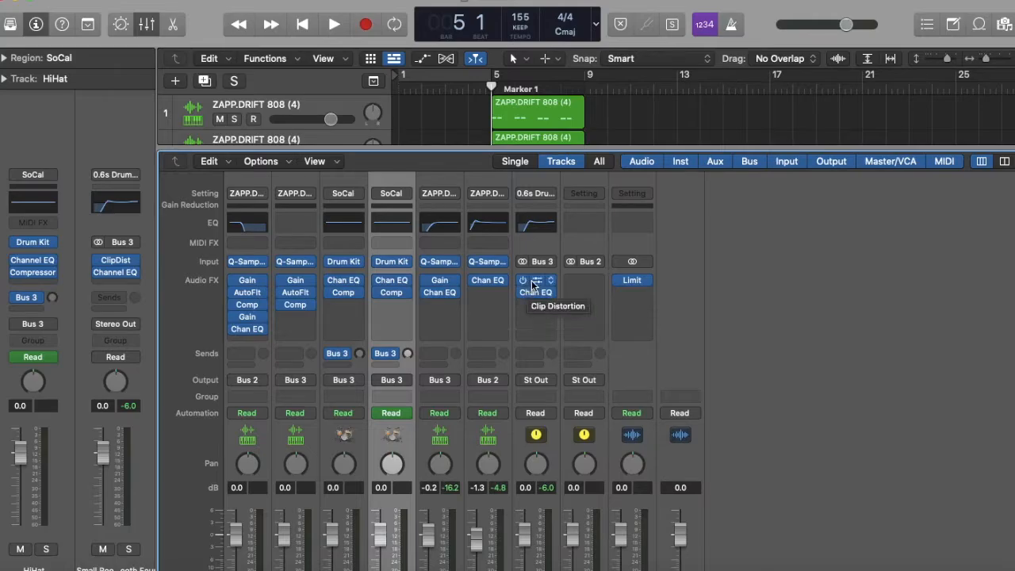
pyautogui.scroll(-1, 337, 321)
pyautogui.scroll(-3, 337, 322)
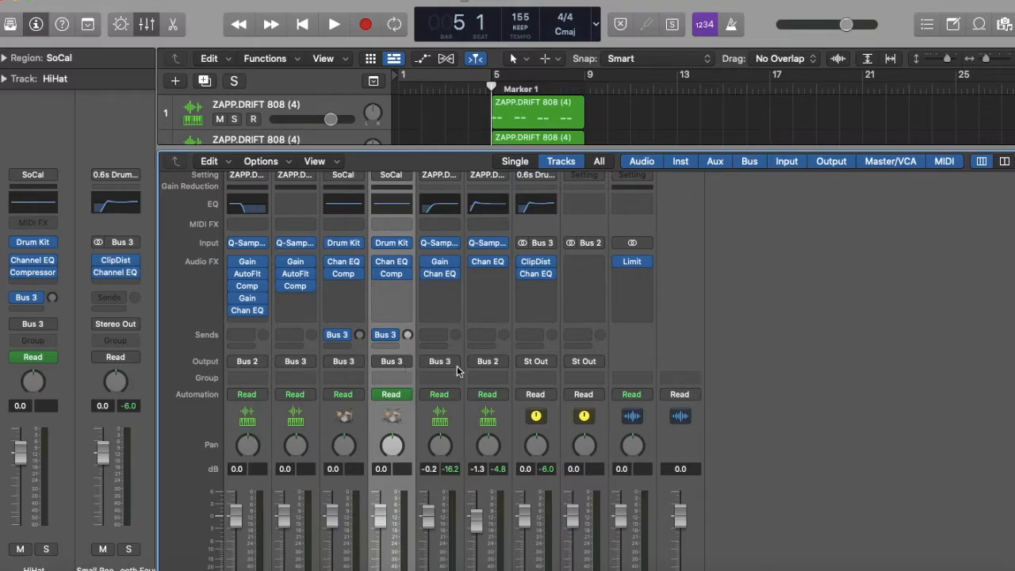
pyautogui.scroll(-4, 533, 389)
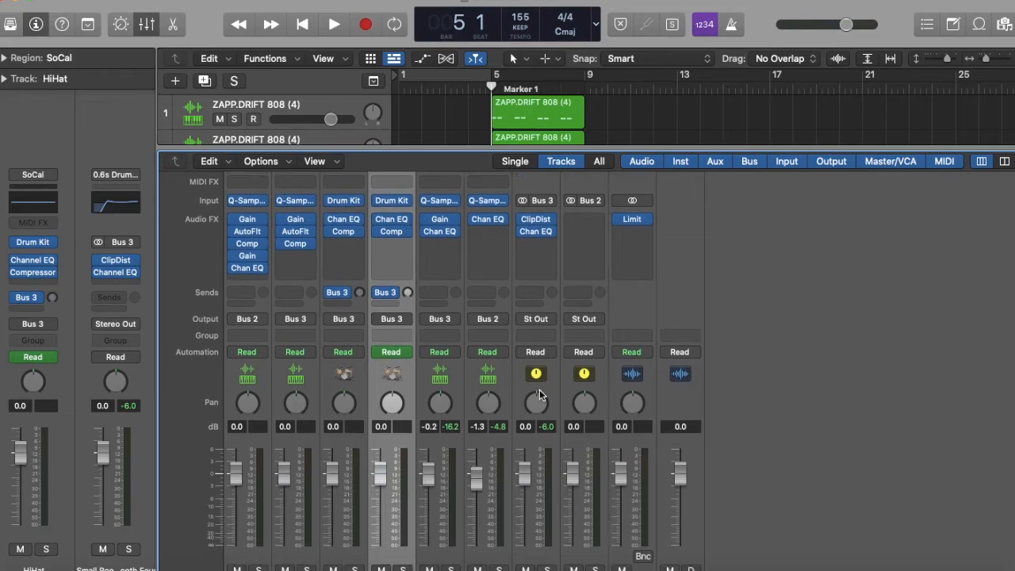
pyautogui.scroll(5, 539, 395)
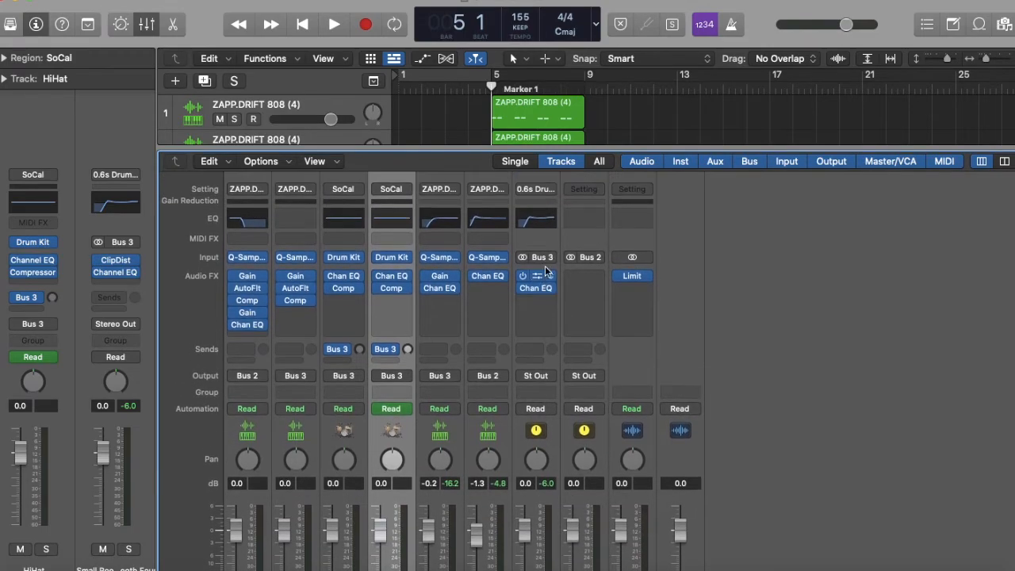
pyautogui.click(539, 277)
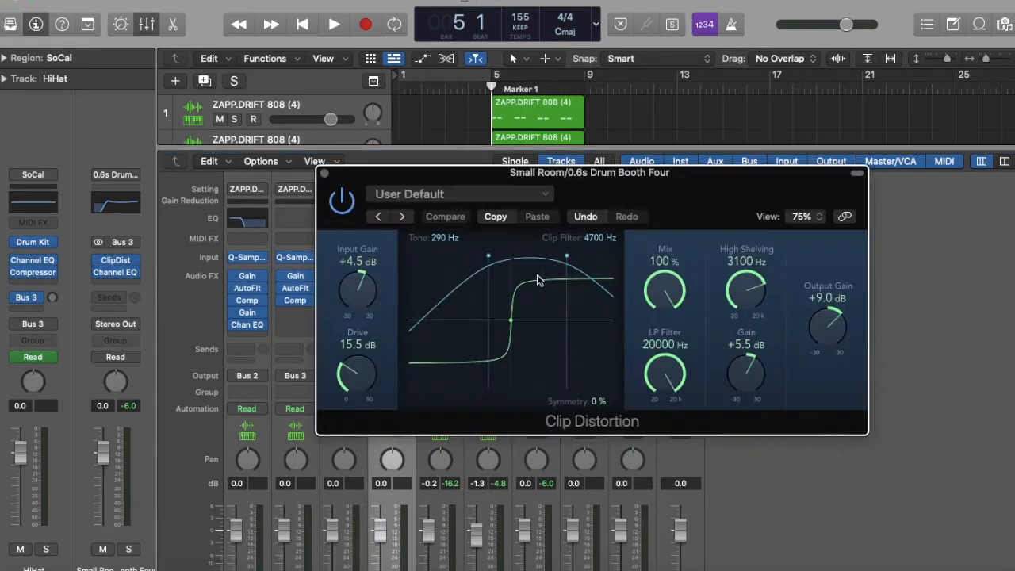
pyautogui.click(324, 173)
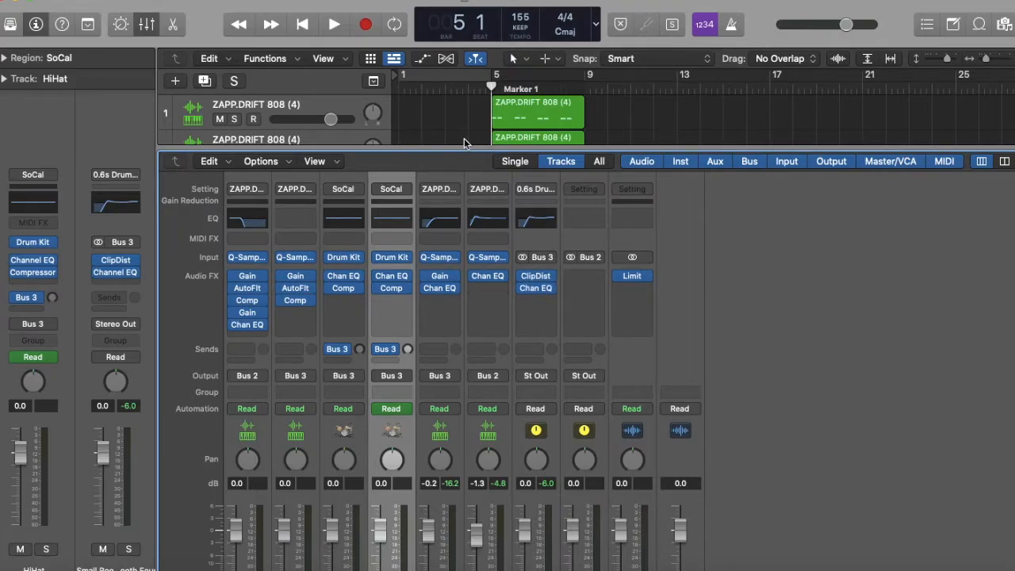
# Solo both 808 tracks with the mixer open and play them from bar 5 to check their levels
pyautogui.scroll(-3, 304, 115)
pyautogui.scroll(3, 274, 111)
pyautogui.scroll(-1, 241, 115)
pyautogui.click(240, 116)
pyautogui.scroll(-1, 492, 111)
pyautogui.click(493, 115)
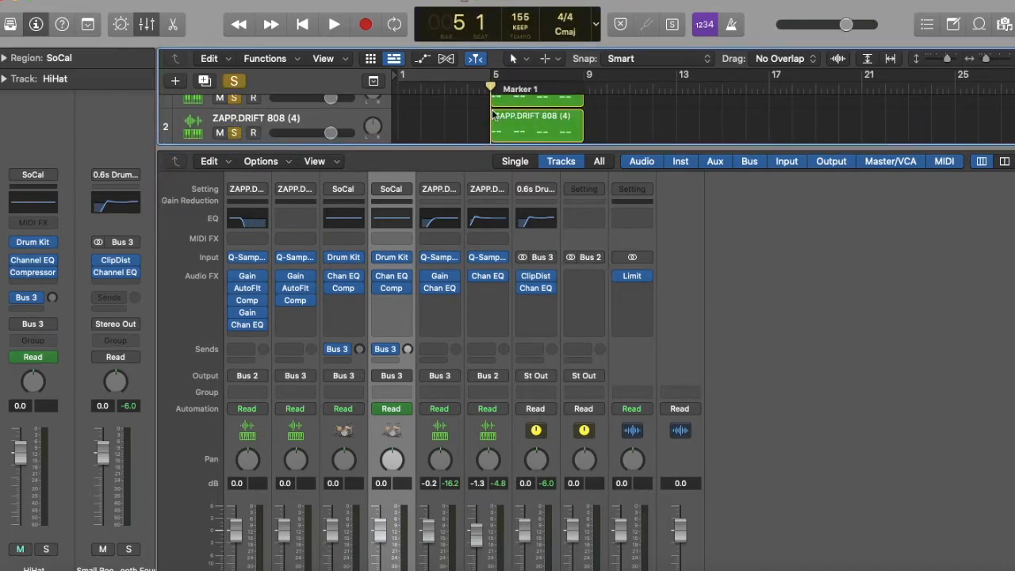
pyautogui.click(332, 22)
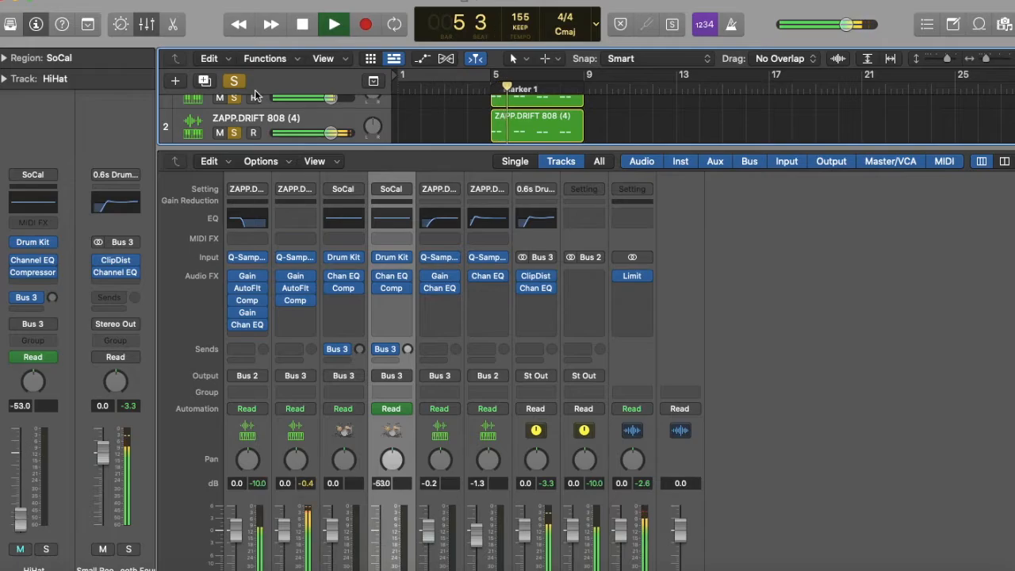
pyautogui.click(303, 25)
# Close the mixer to show all six tracks and deselect the HiHat region
pyautogui.scroll(1, 410, 104)
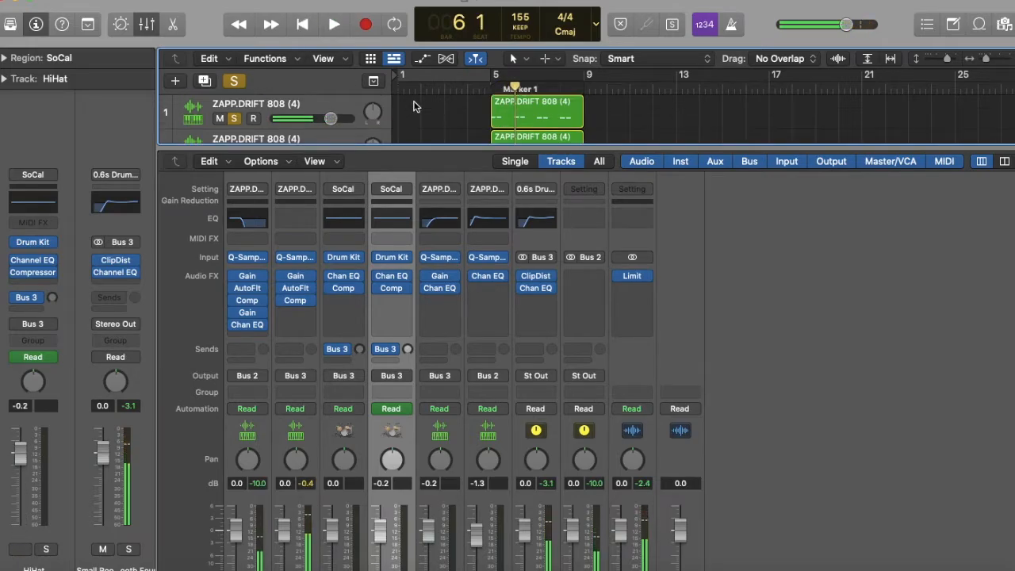
pyautogui.press('x')
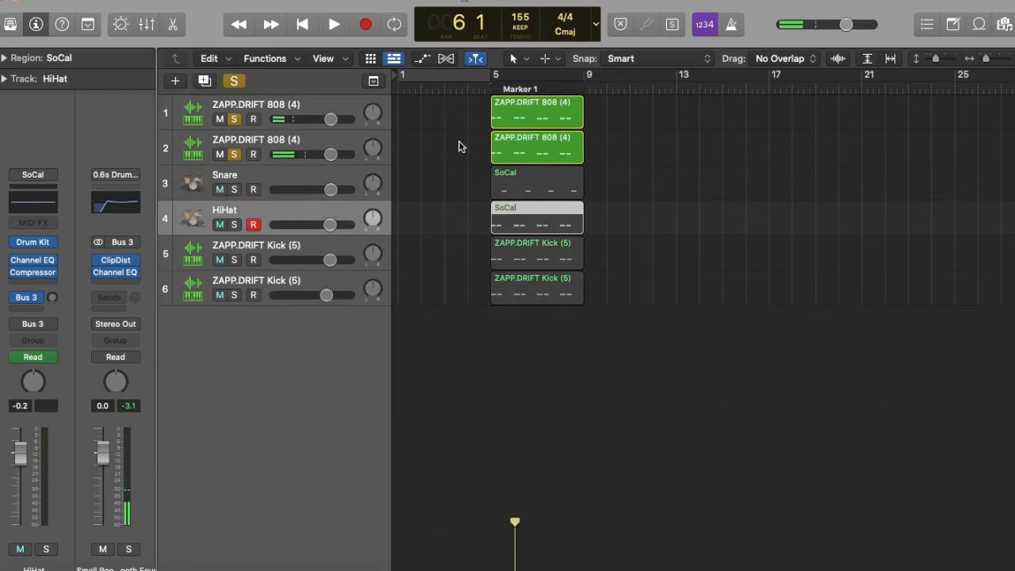
pyautogui.click(410, 145)
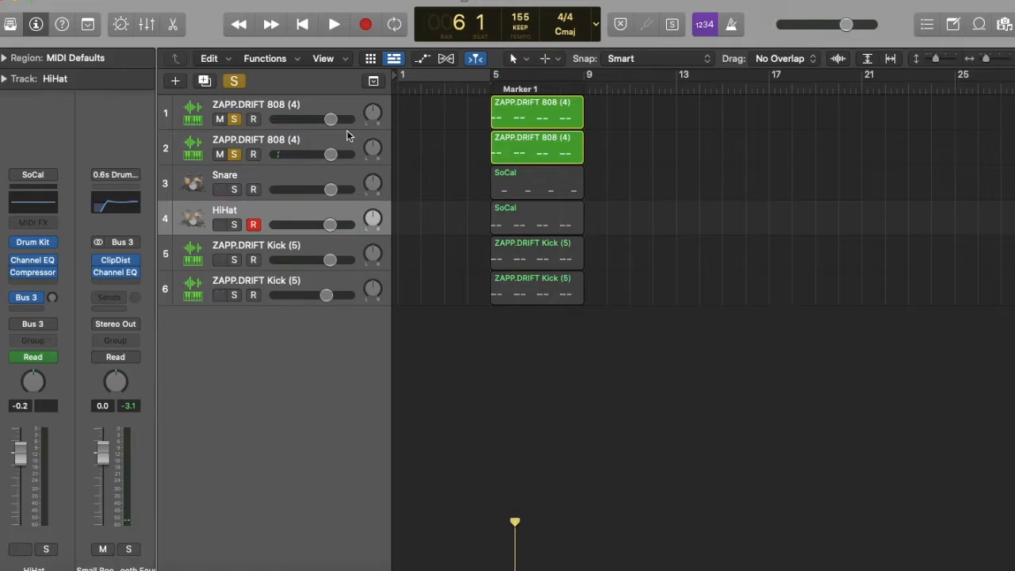
# Remove the second 808 track from the solo and listen to the first 808 track alone from bar 5
pyautogui.click(236, 154)
pyautogui.click(471, 76)
pyautogui.click(334, 24)
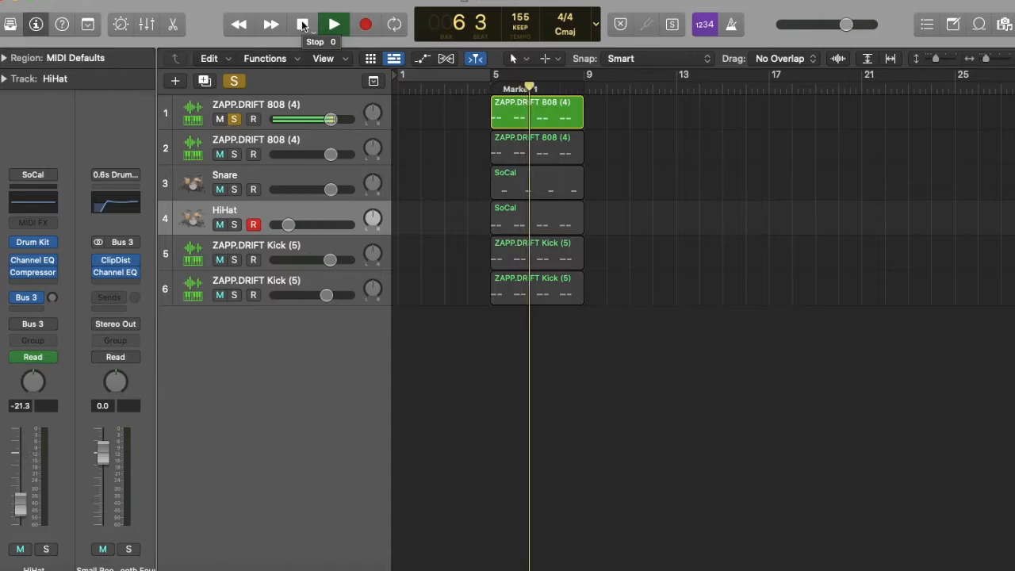
pyautogui.click(304, 25)
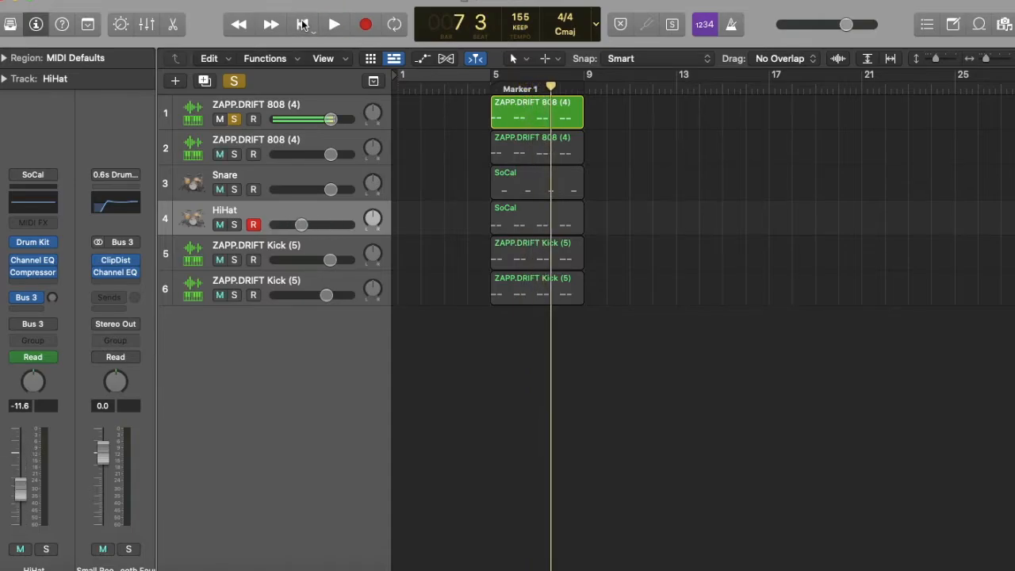
# Move the solo to the second 808 track, play it alone from bar 5, and clear the solo
pyautogui.click(235, 119)
pyautogui.click(234, 153)
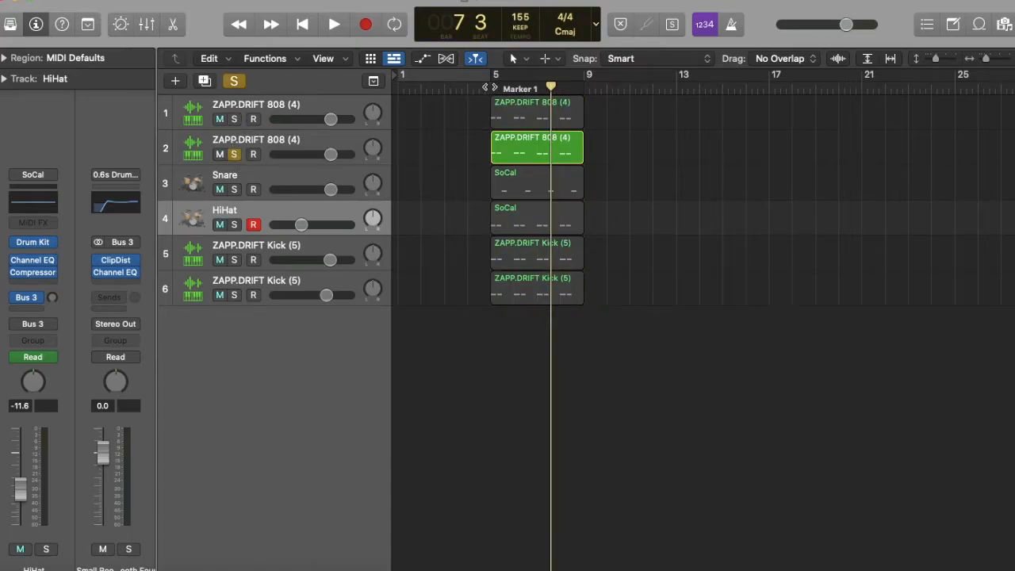
pyautogui.press('Return')
pyautogui.click(335, 24)
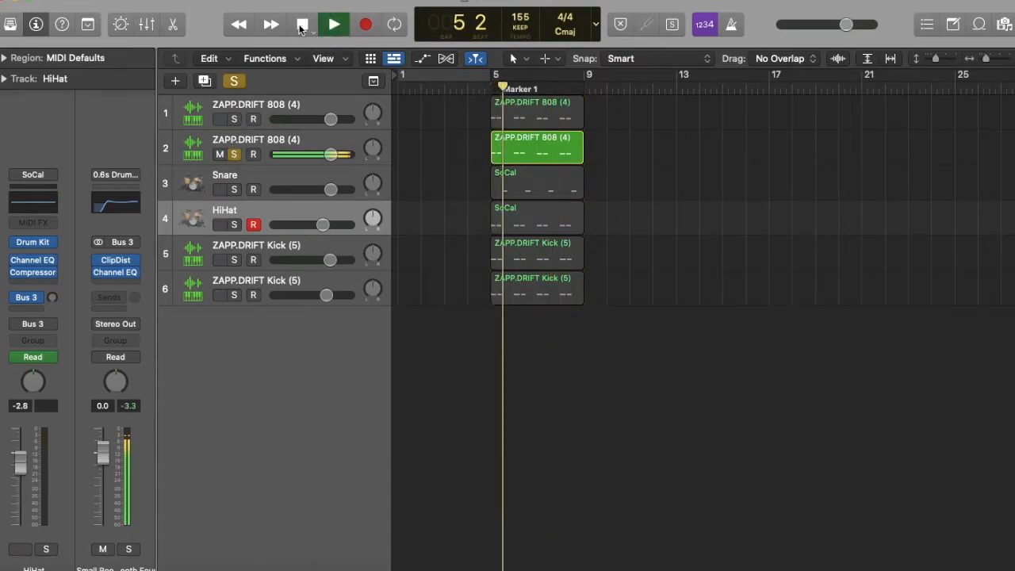
pyautogui.press('space')
pyautogui.click(234, 81)
pyautogui.click(234, 119)
pyautogui.click(234, 119)
# Solo the Kick on track 5 and play it alone from bar 5
pyautogui.click(491, 91)
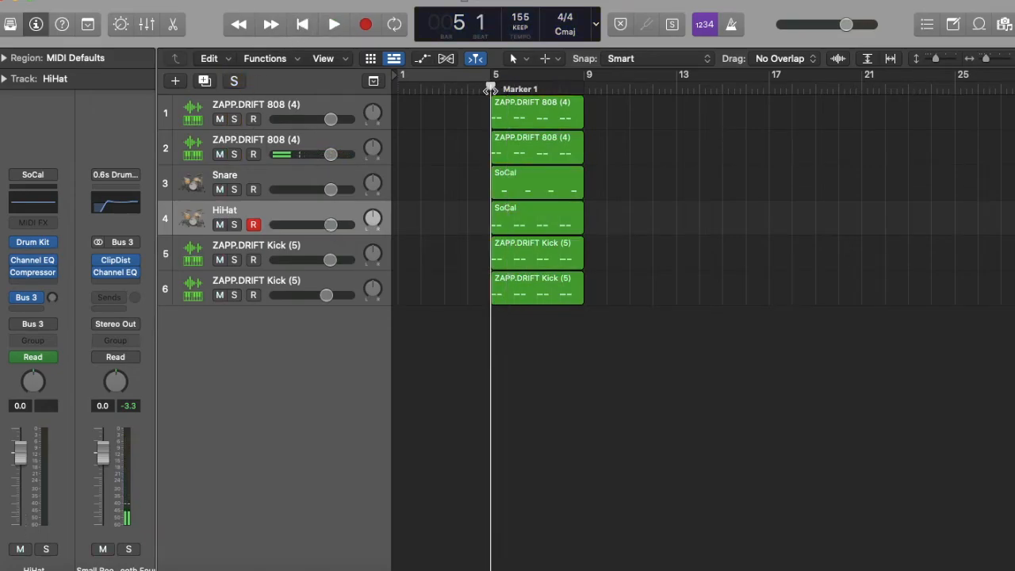
pyautogui.click(234, 260)
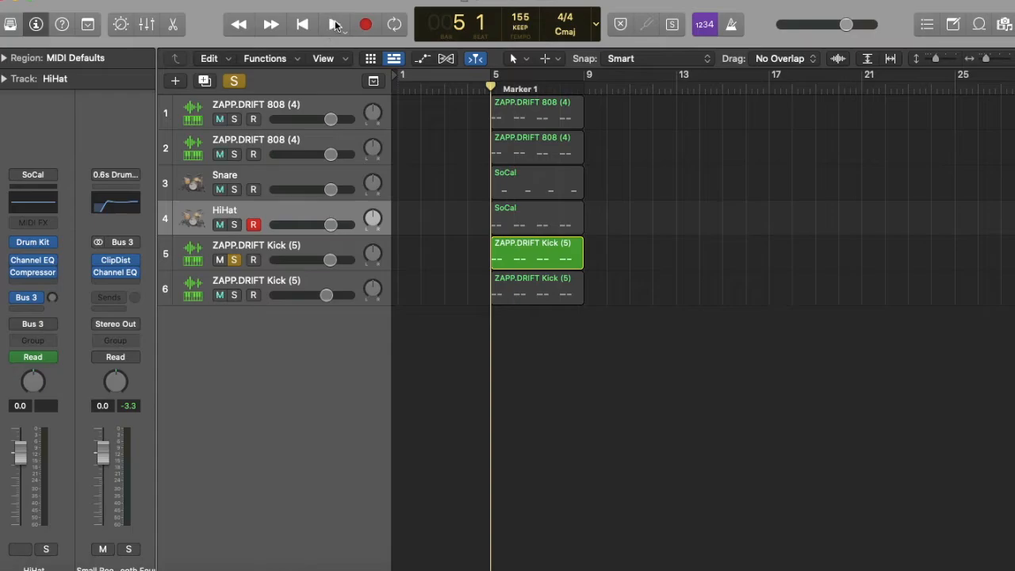
pyautogui.click(335, 26)
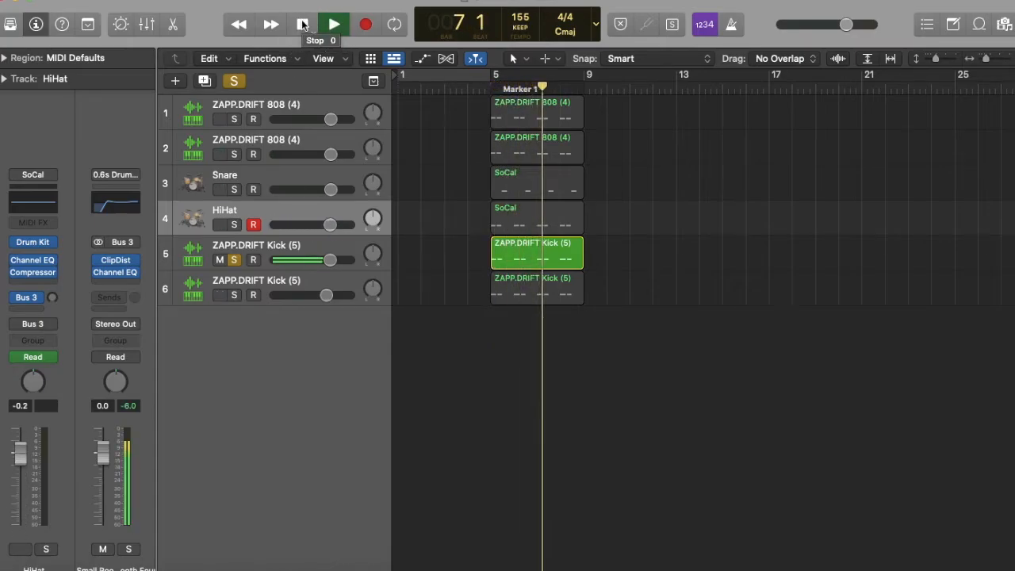
pyautogui.click(302, 25)
# Switch the solo from track 5 to the Kick on track 6 and play it from bar 5
pyautogui.click(234, 260)
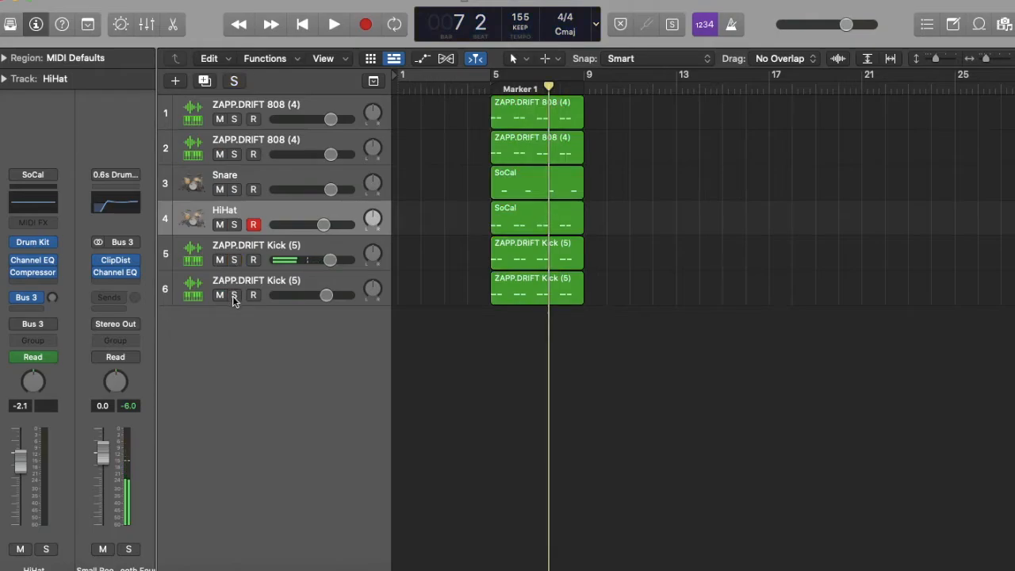
pyautogui.click(234, 295)
pyautogui.click(493, 89)
pyautogui.click(338, 31)
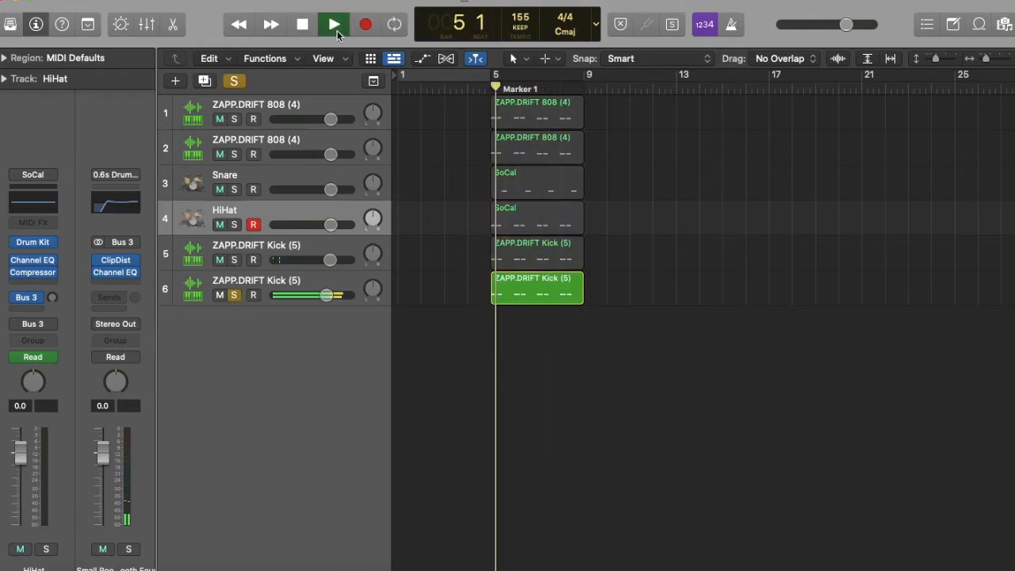
# Stop playback and move the solo from the Kick on track 6 to the Snare and HiHat tracks
pyautogui.click(305, 30)
pyautogui.click(234, 295)
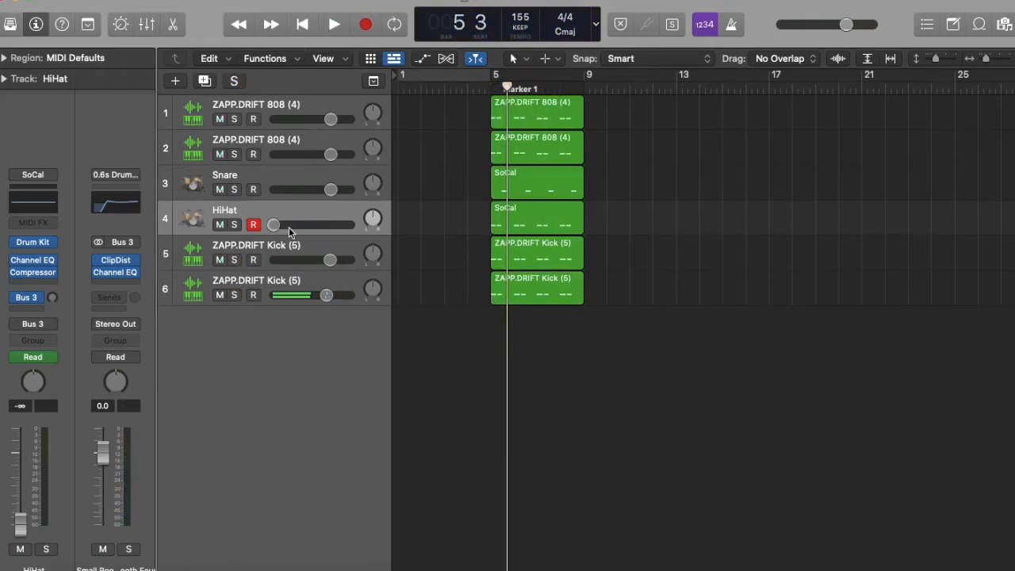
pyautogui.click(234, 189)
pyautogui.click(234, 225)
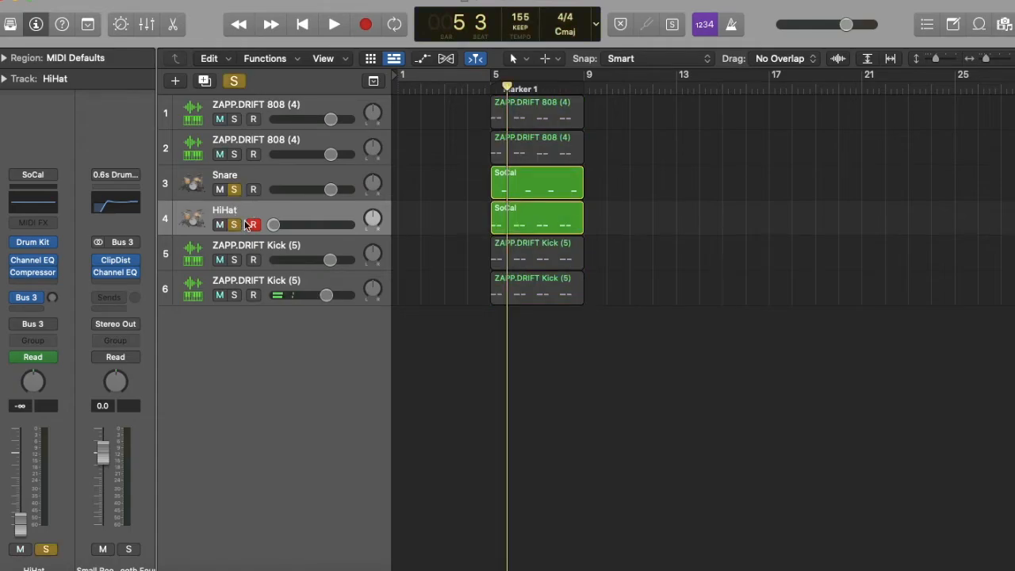
# Play the soloed Snare and HiHat together from bar 5, stop playback, and clear the solo
pyautogui.click(498, 87)
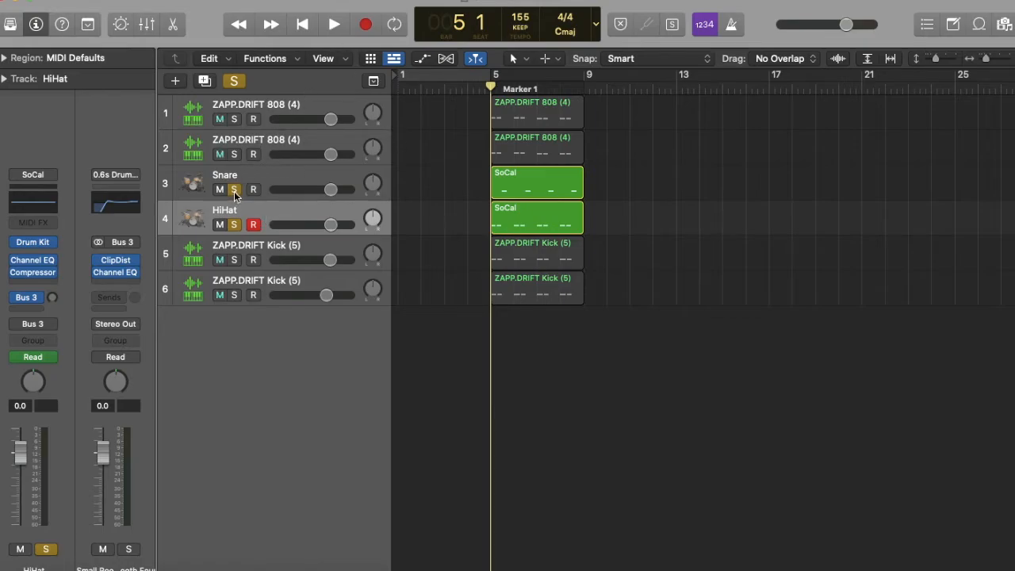
pyautogui.click(341, 26)
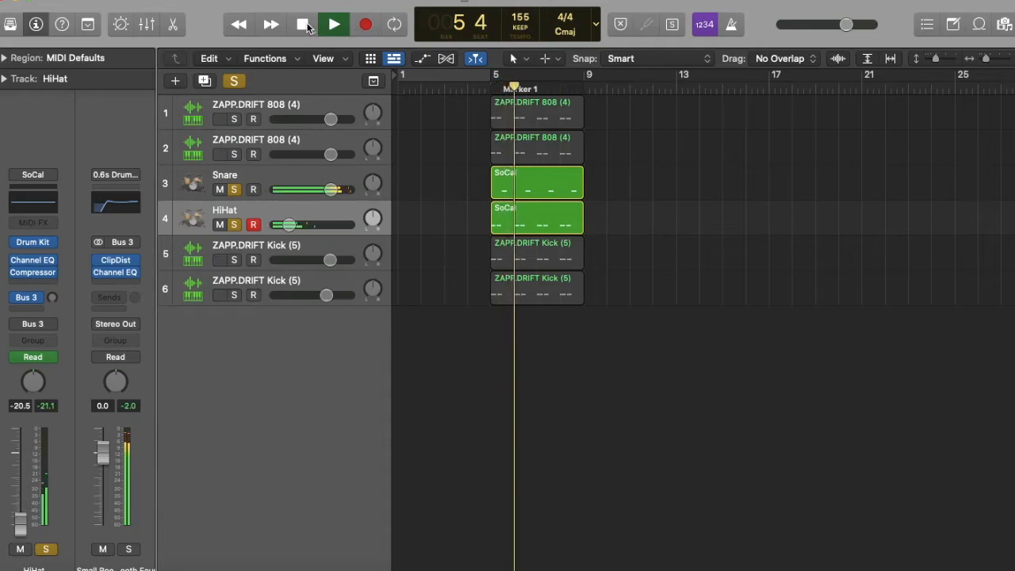
pyautogui.press('space')
pyautogui.click(236, 81)
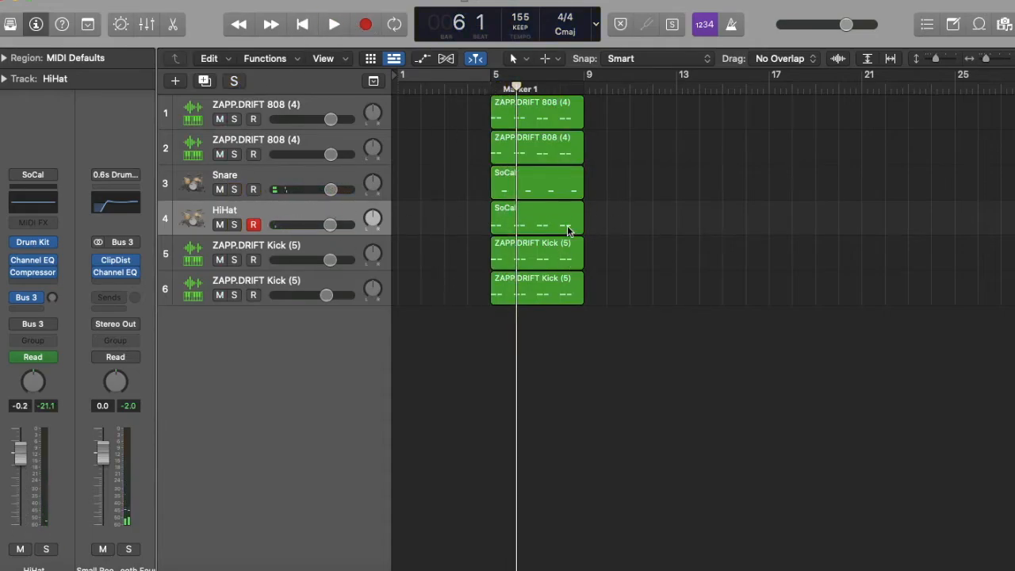
# Show track automation, examine the HiHat's volume curve around bars 5 to 7, and hide the automation again
pyautogui.click(424, 60)
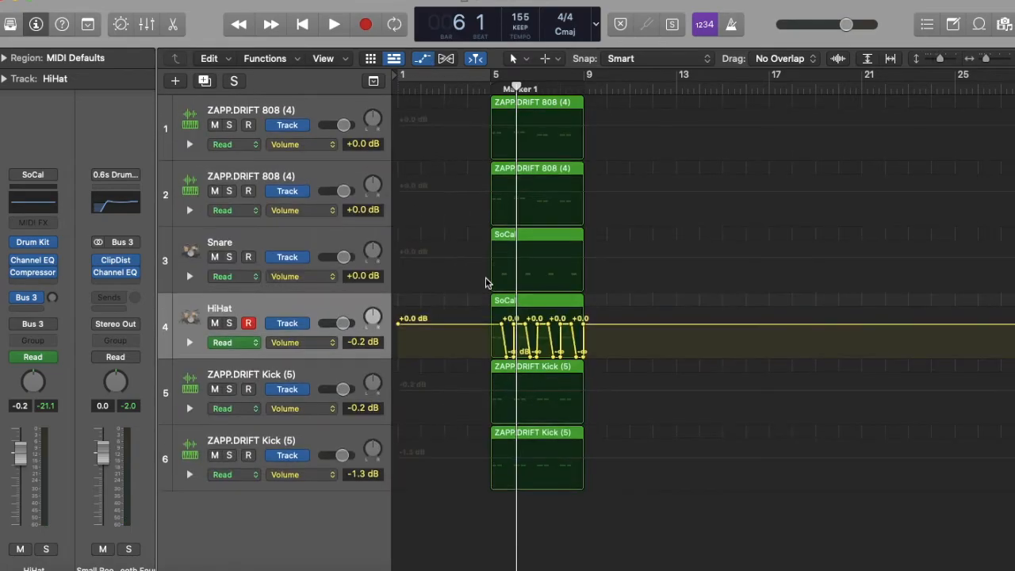
pyautogui.scroll(5, 484, 281)
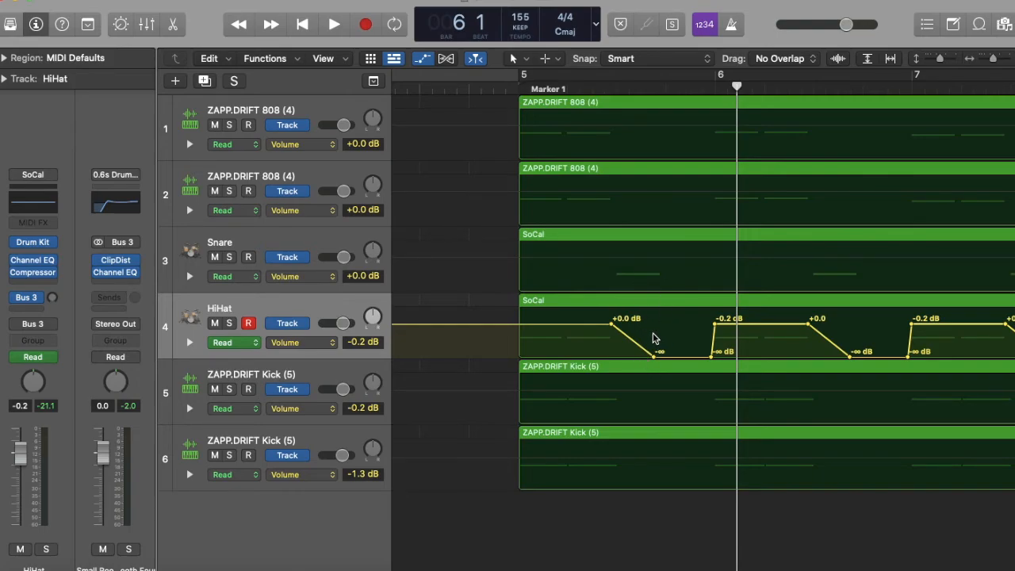
pyautogui.click(423, 58)
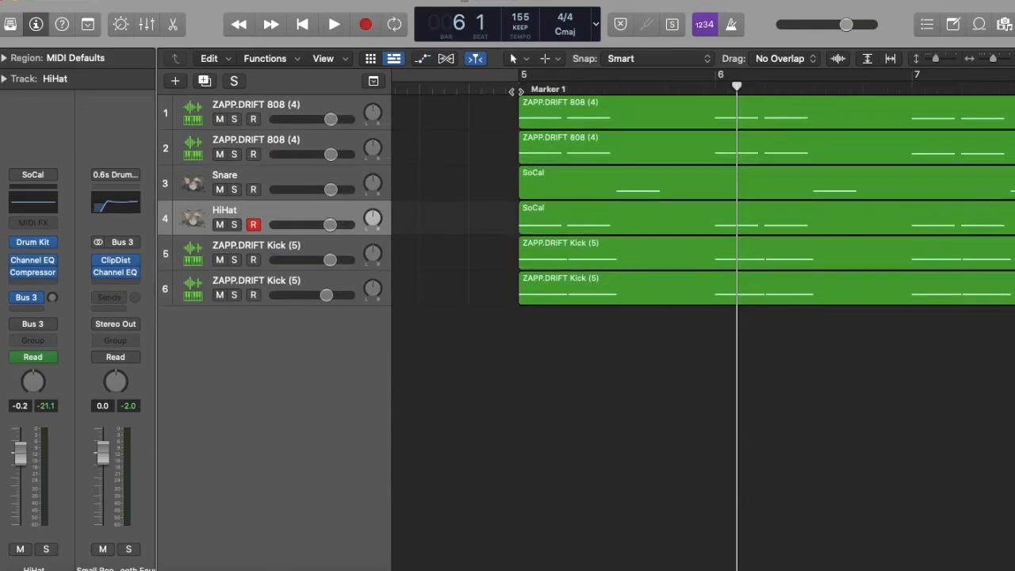
# Play all six tracks together through the regions starting at bar 5, and stop playback in bar 8
pyautogui.click(516, 89)
pyautogui.click(309, 25)
pyautogui.click(334, 24)
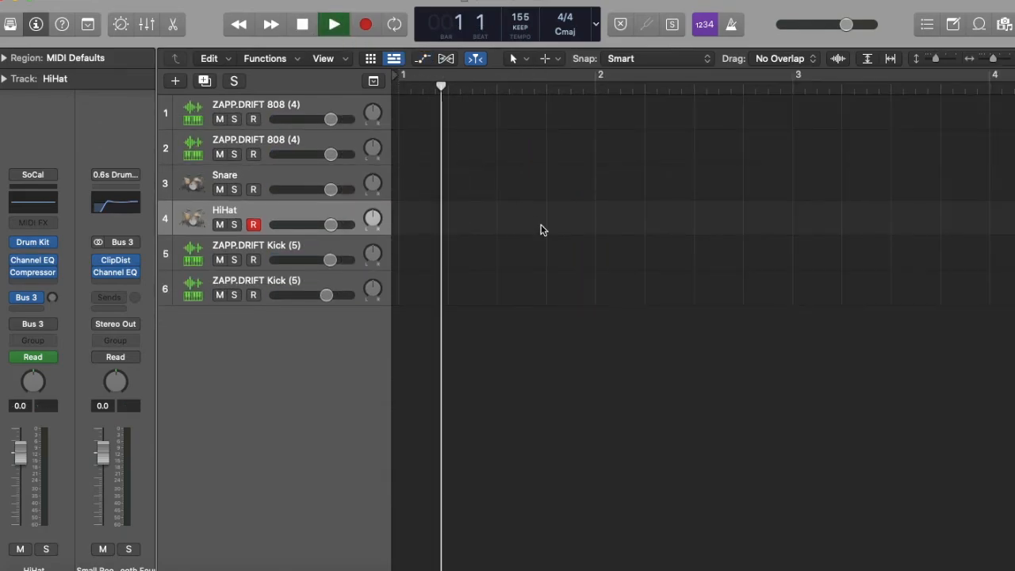
pyautogui.scroll(-10, 543, 228)
pyautogui.scroll(10, 482, 147)
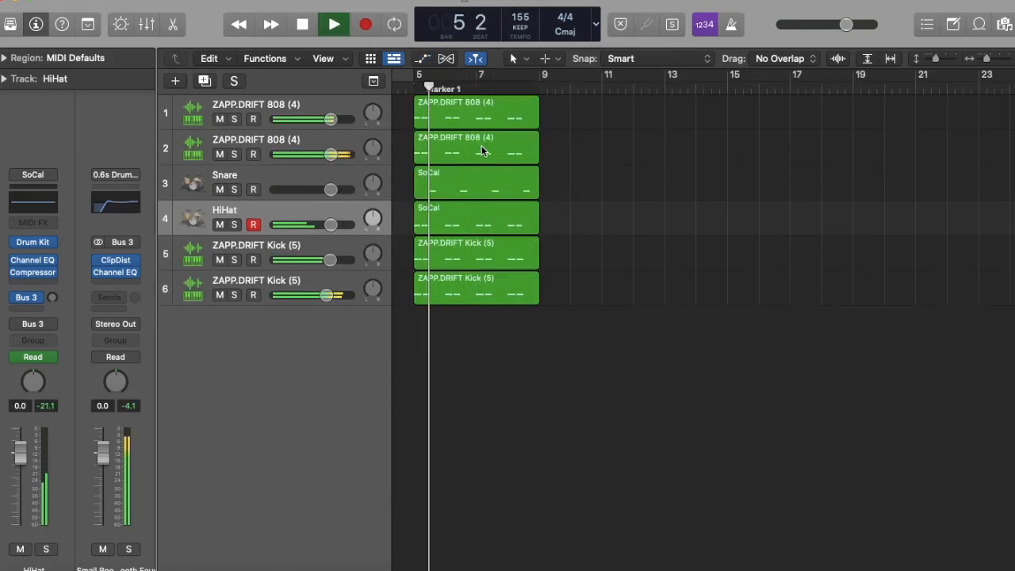
pyautogui.scroll(4, 482, 148)
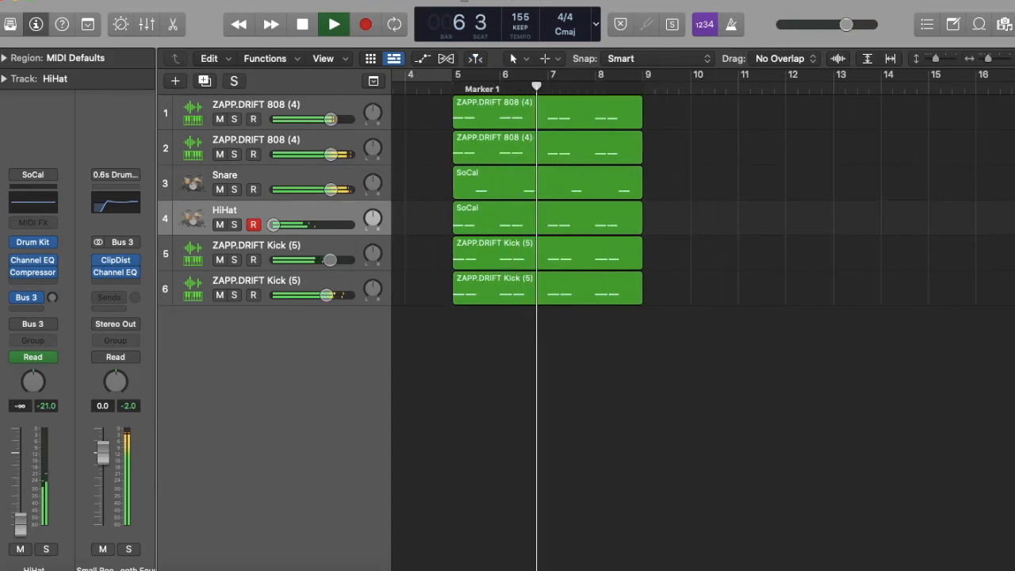
pyautogui.click(308, 28)
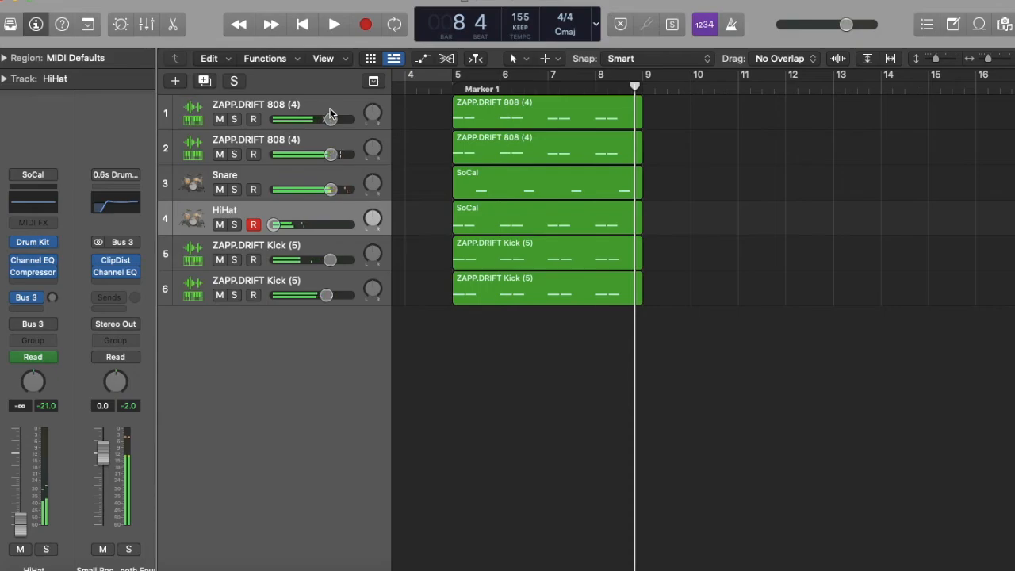